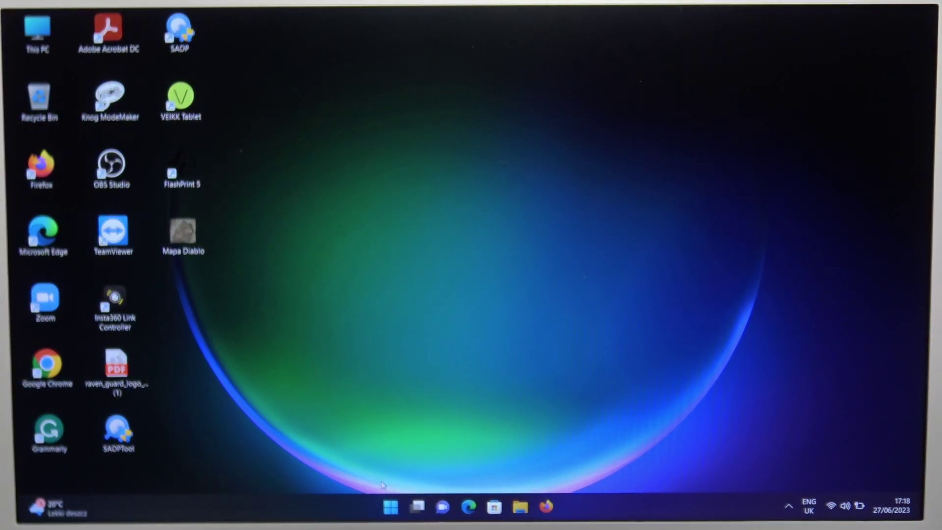
Launch Settings from the Start menu and go to the Bluetooth & devices page
key(super)
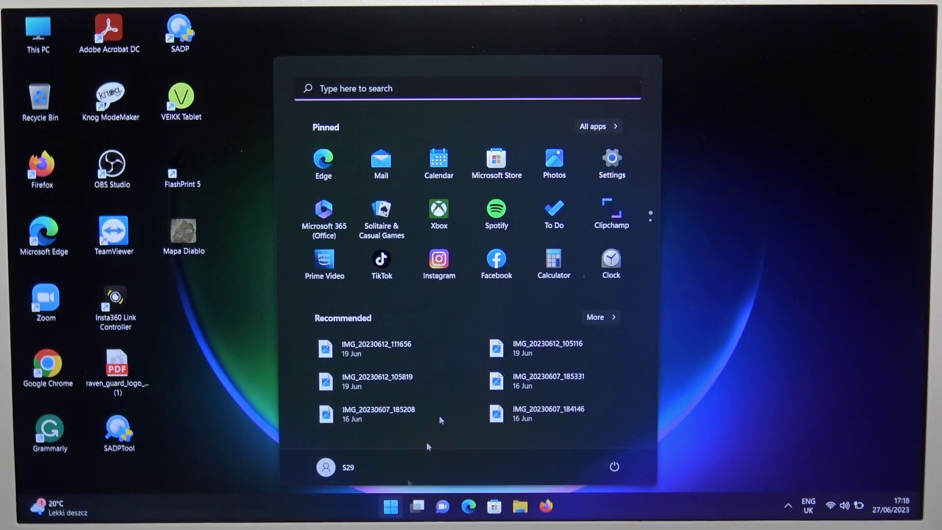
click(622, 175)
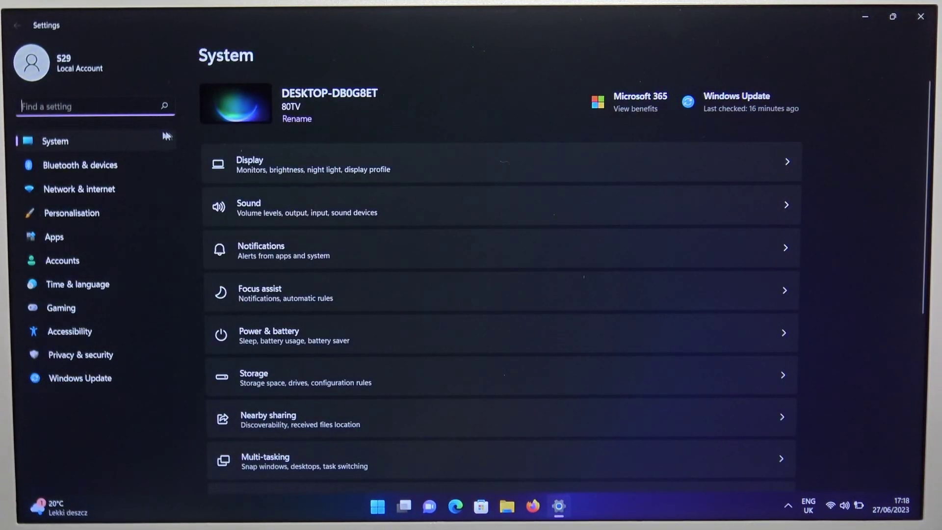
click(127, 164)
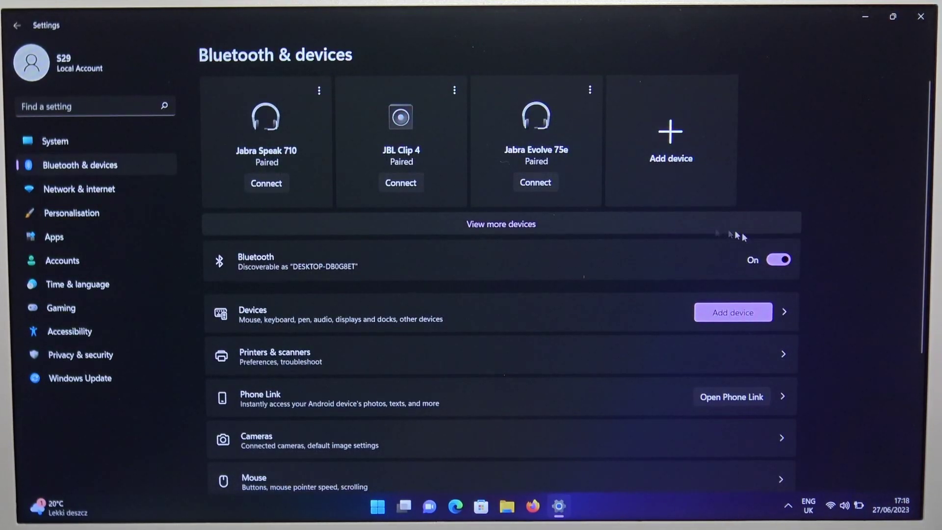
Add a Bluetooth device and pair the Galaxy Buds2 Pro from the scan list
click(673, 140)
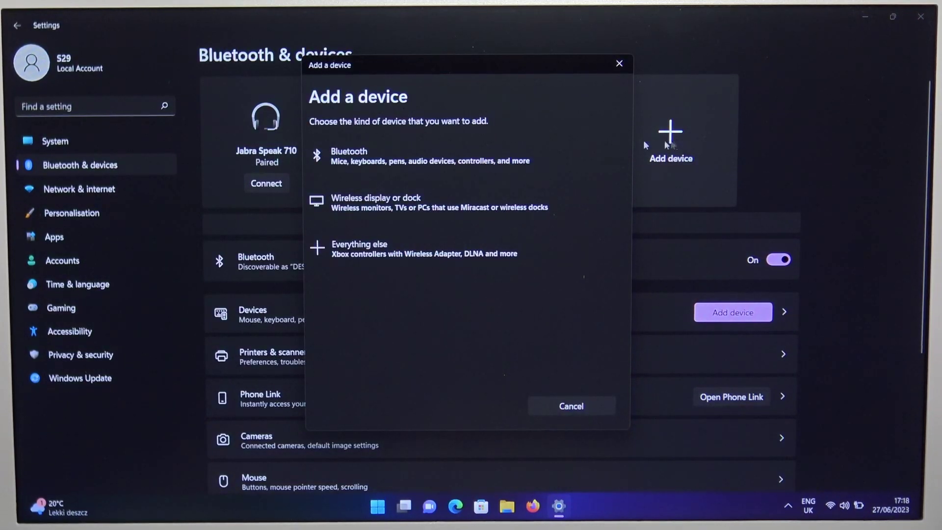
click(519, 154)
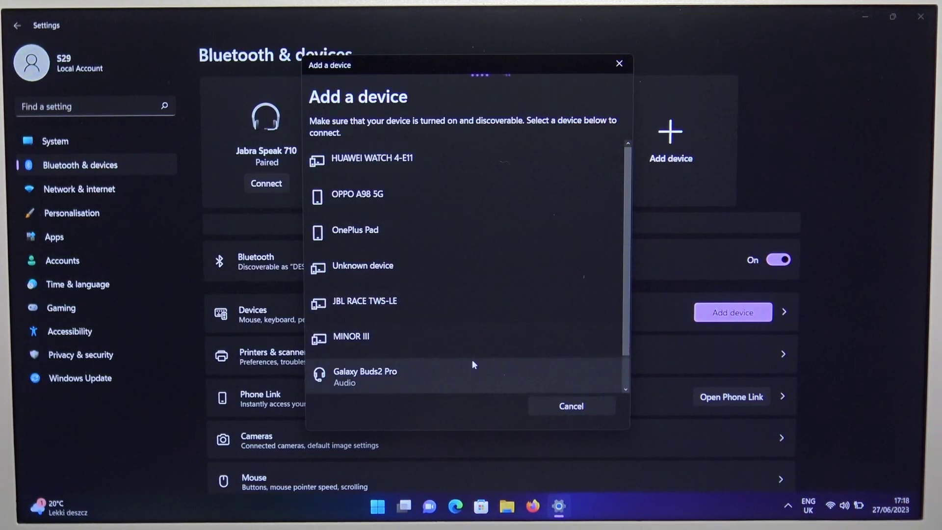
click(479, 365)
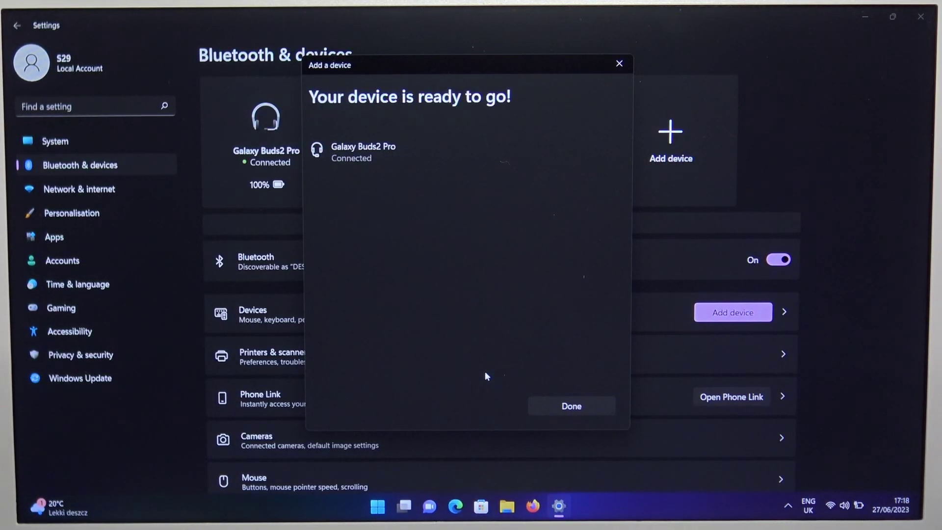
Close the pairing confirmation and go to System > Sound to choose Galaxy Buds2 Pro devices
click(579, 398)
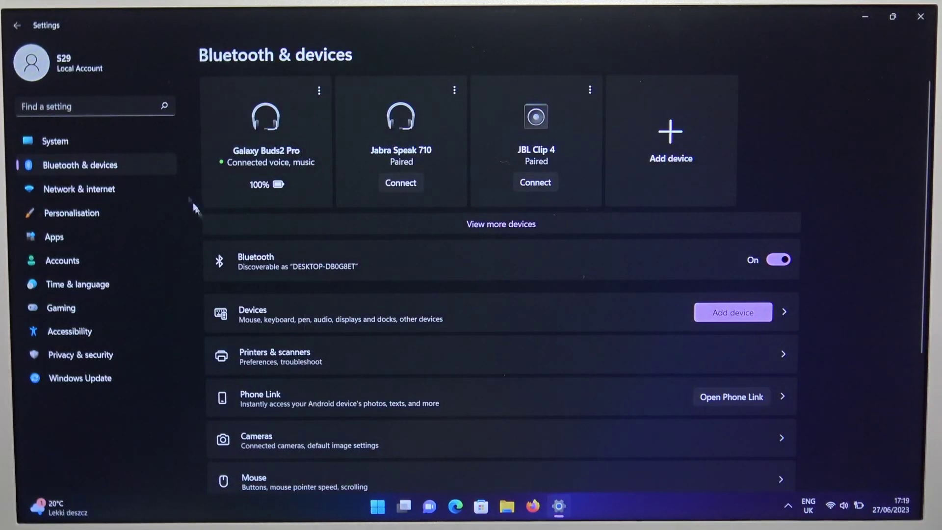
click(142, 140)
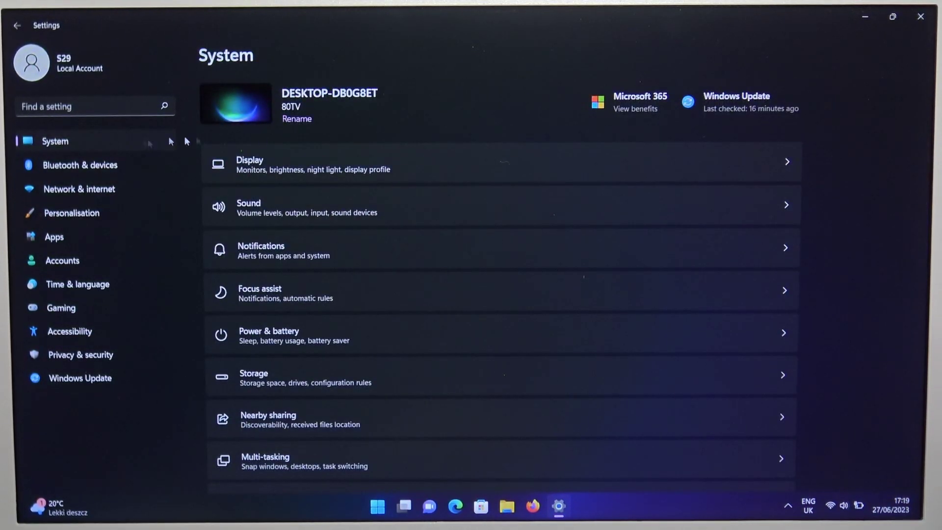
click(402, 207)
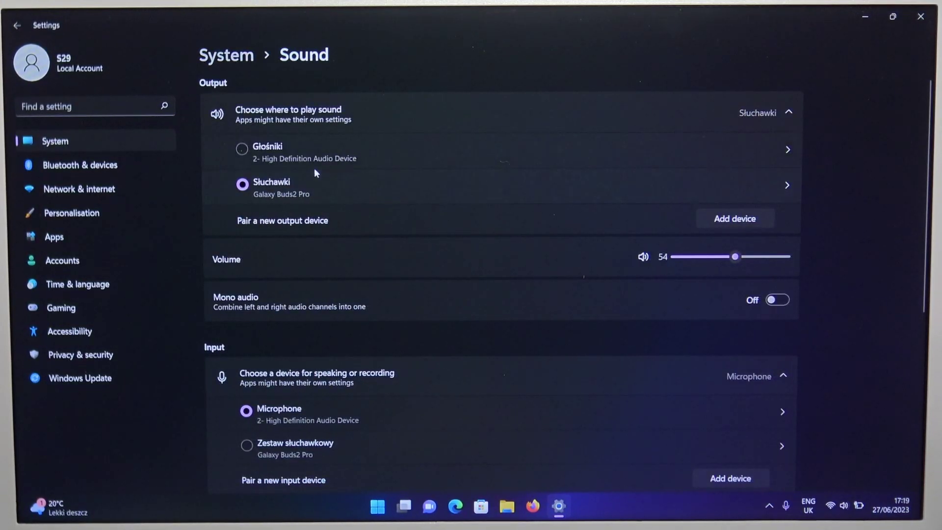